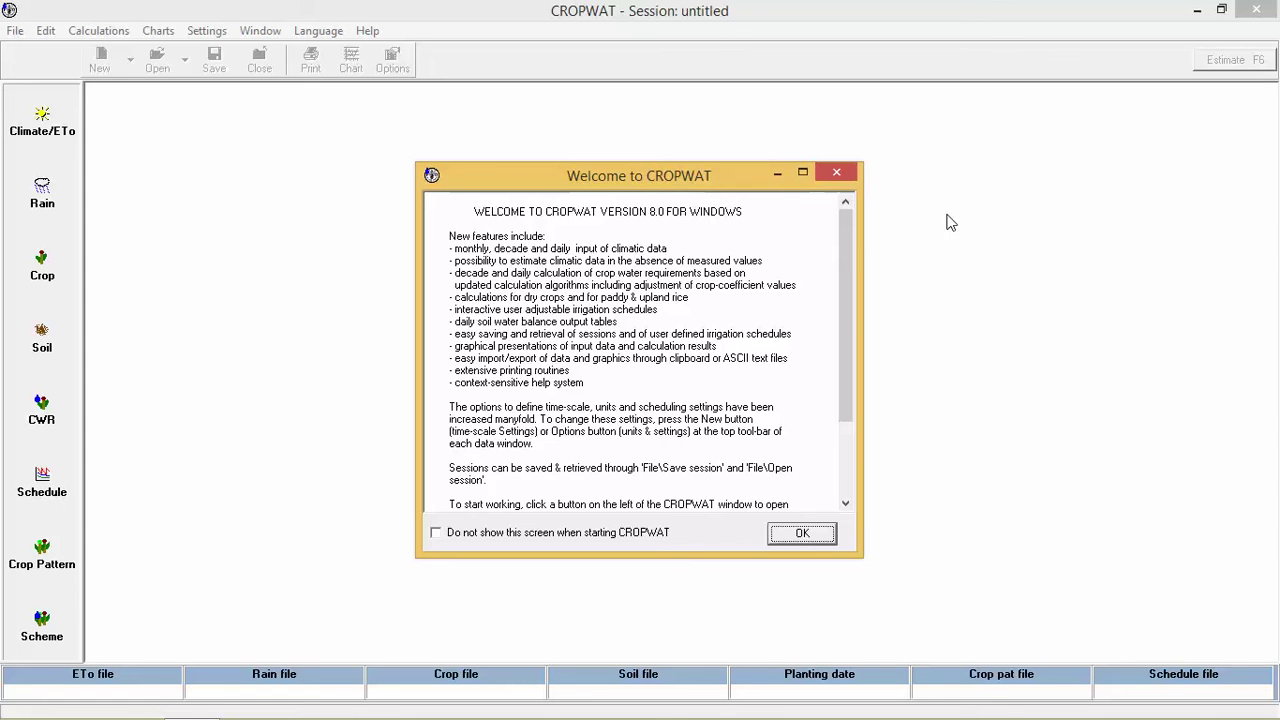
Dismiss the welcome message and load the climate/ETo file SAKON NAKHON.PEM.
{"action": "left_click", "coordinate": [806, 533]}
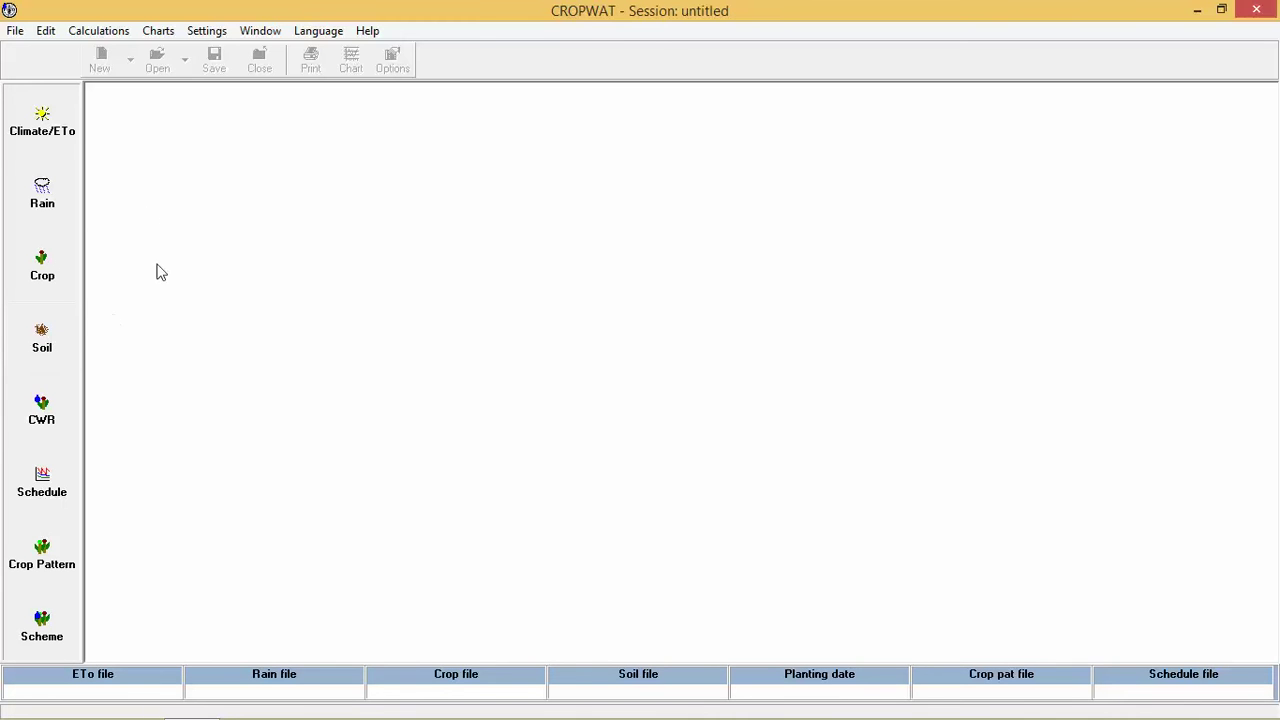
{"action": "left_click", "coordinate": [65, 136]}
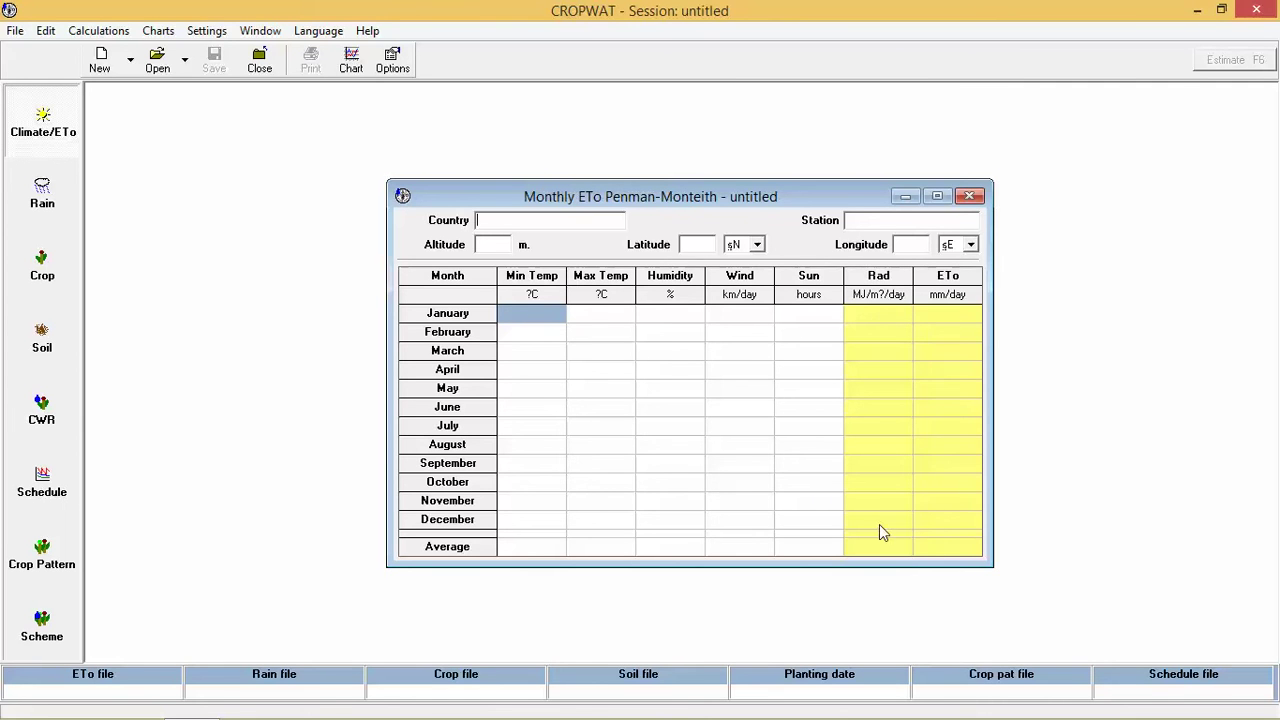
{"action": "left_click", "coordinate": [157, 62]}
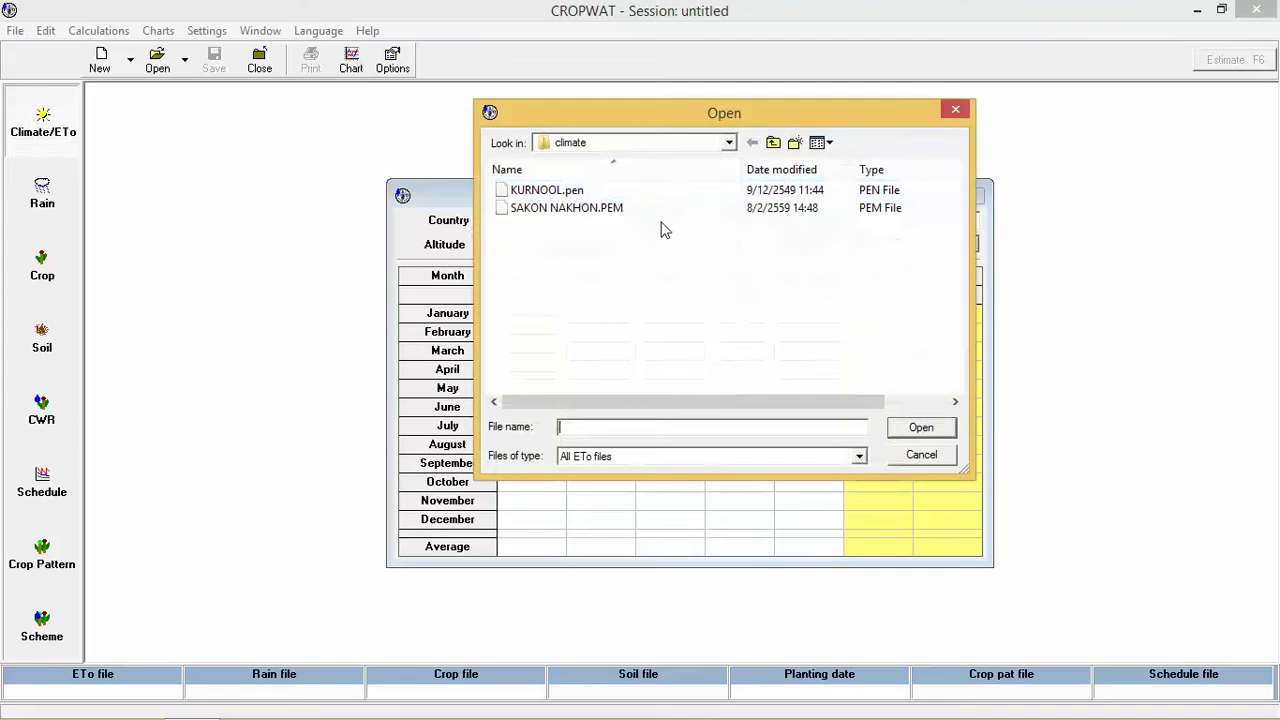
{"action": "double_click", "coordinate": [600, 208]}
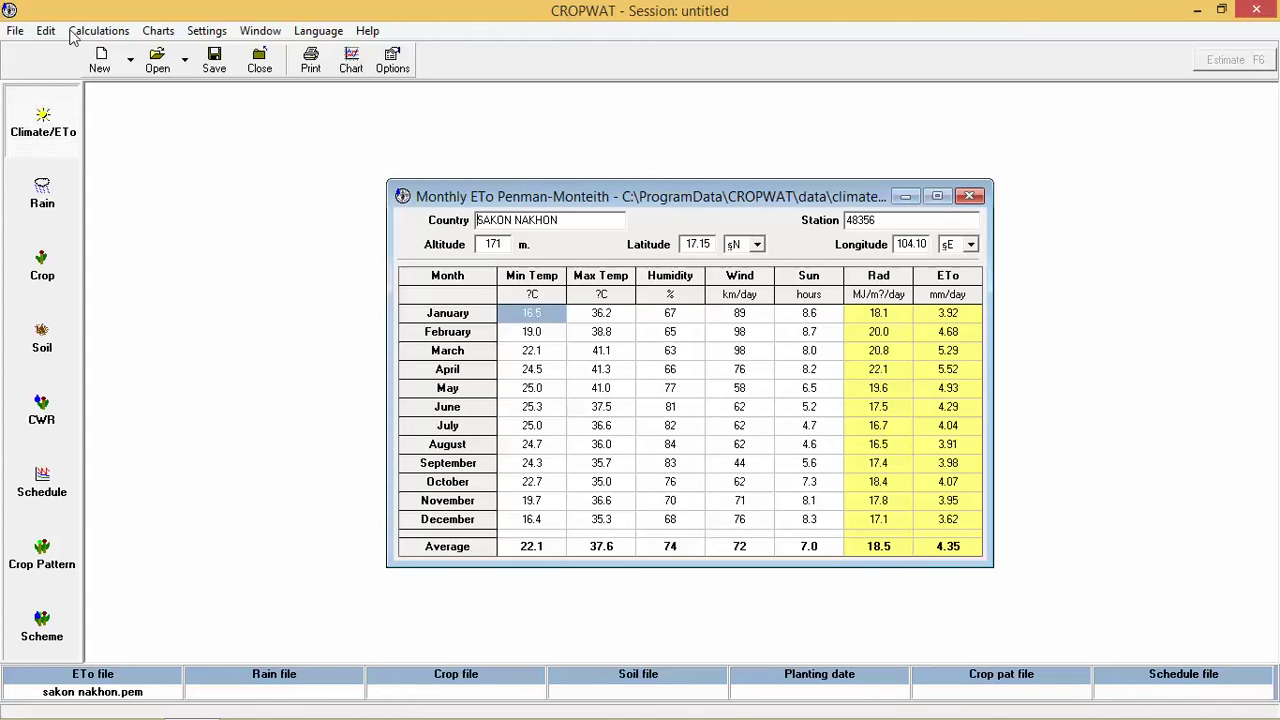
Load the monthly rain file SAKON NAKHON 356201.CRM into the rain module.
{"action": "left_click", "coordinate": [42, 200]}
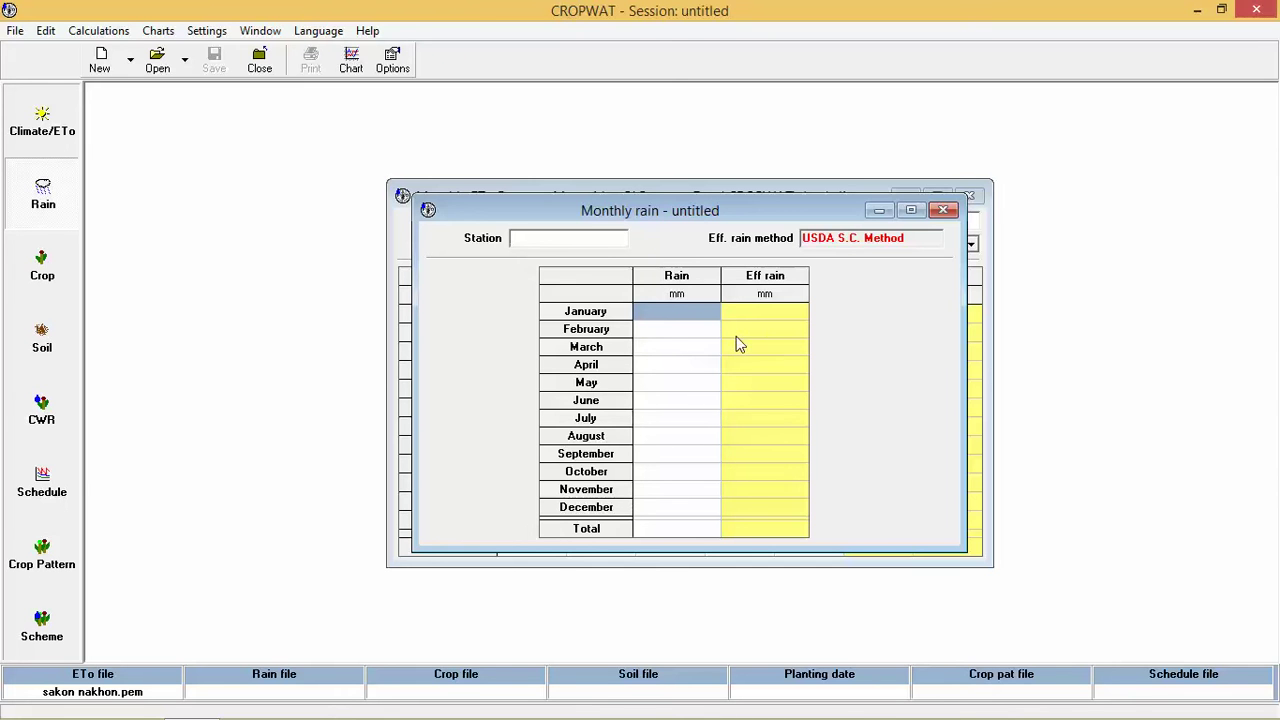
{"action": "left_click", "coordinate": [157, 62]}
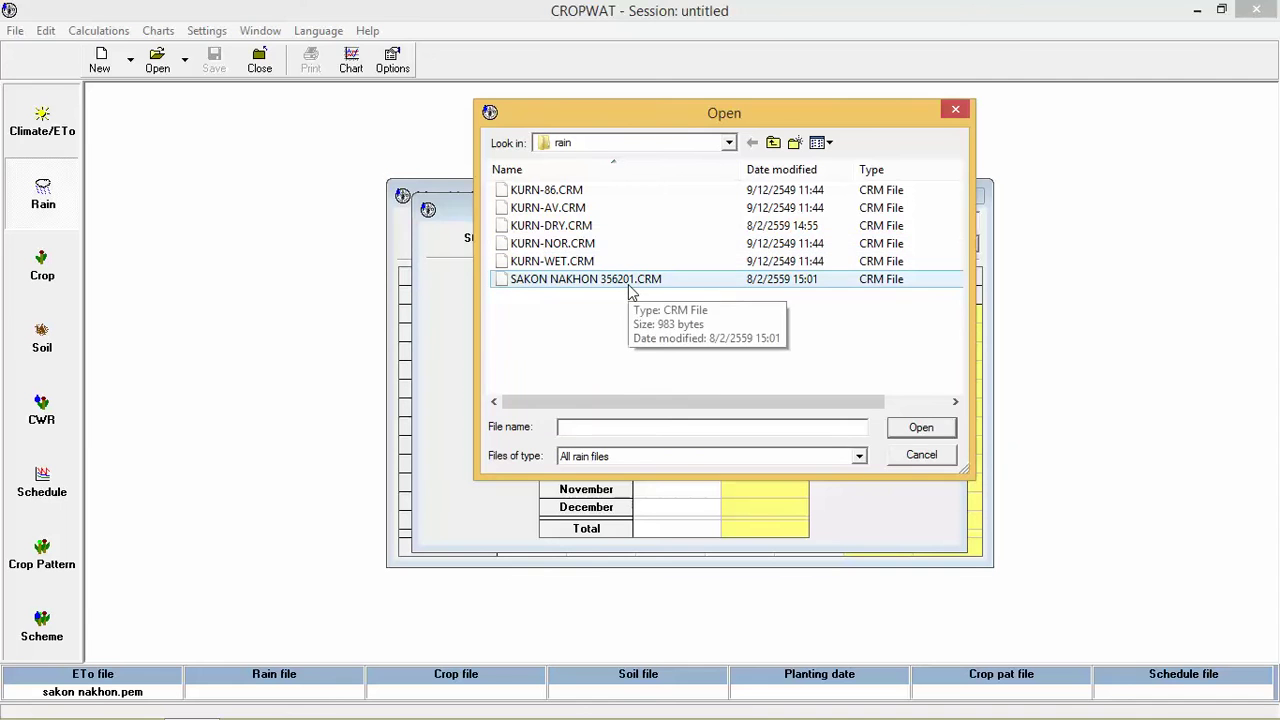
{"action": "double_click", "coordinate": [629, 286]}
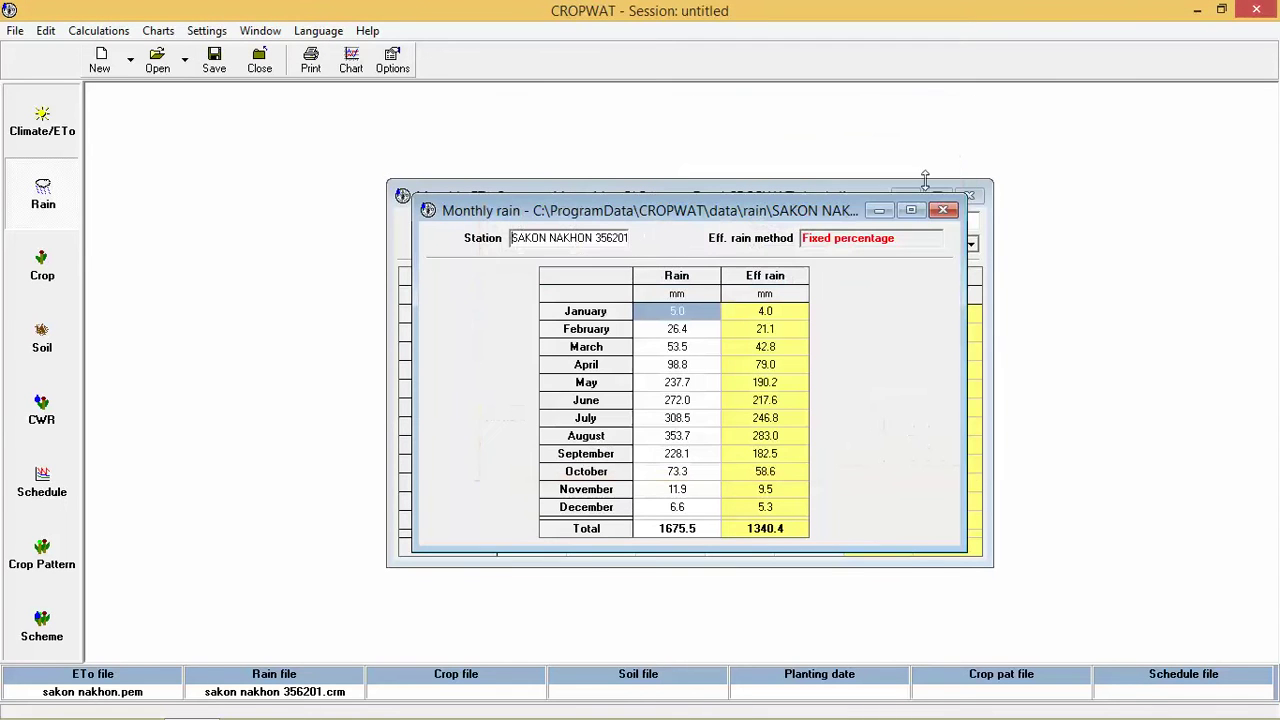
Load the dry crop file KURN-GRONDNUT KHARIF.CRO, keeping the planting date 13/02.
{"action": "left_click", "coordinate": [42, 268]}
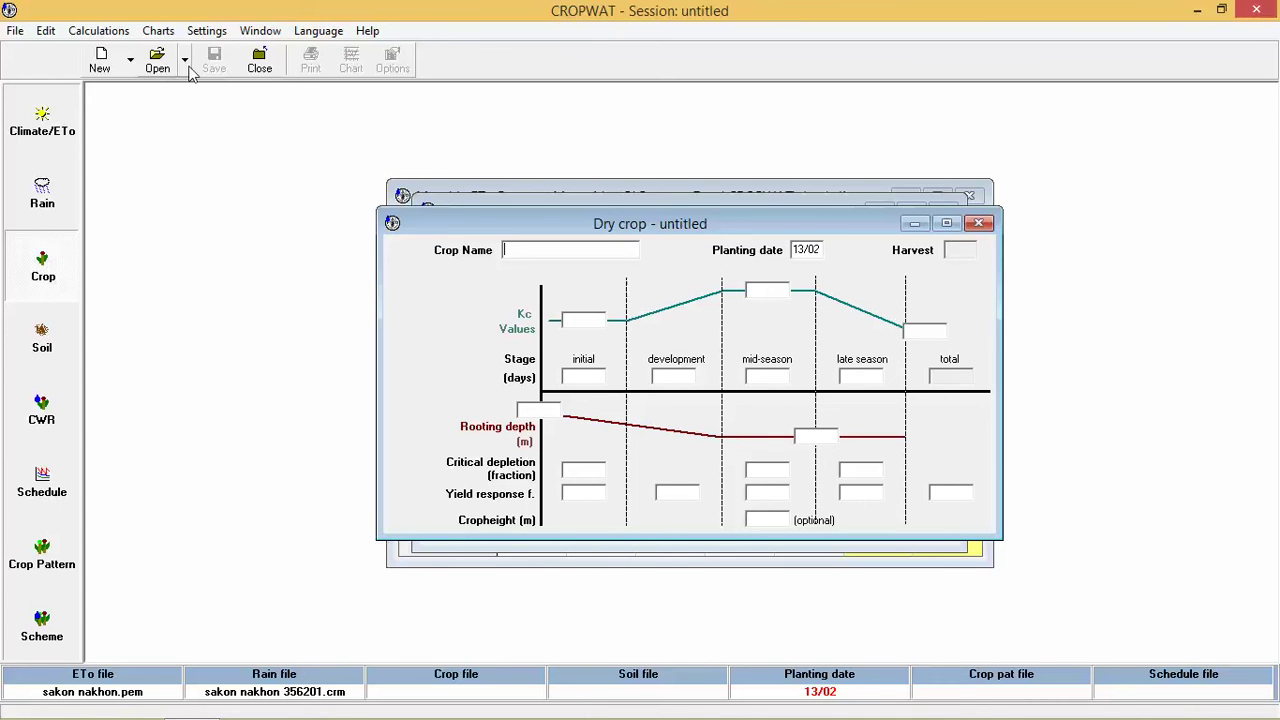
{"action": "left_click", "coordinate": [157, 62]}
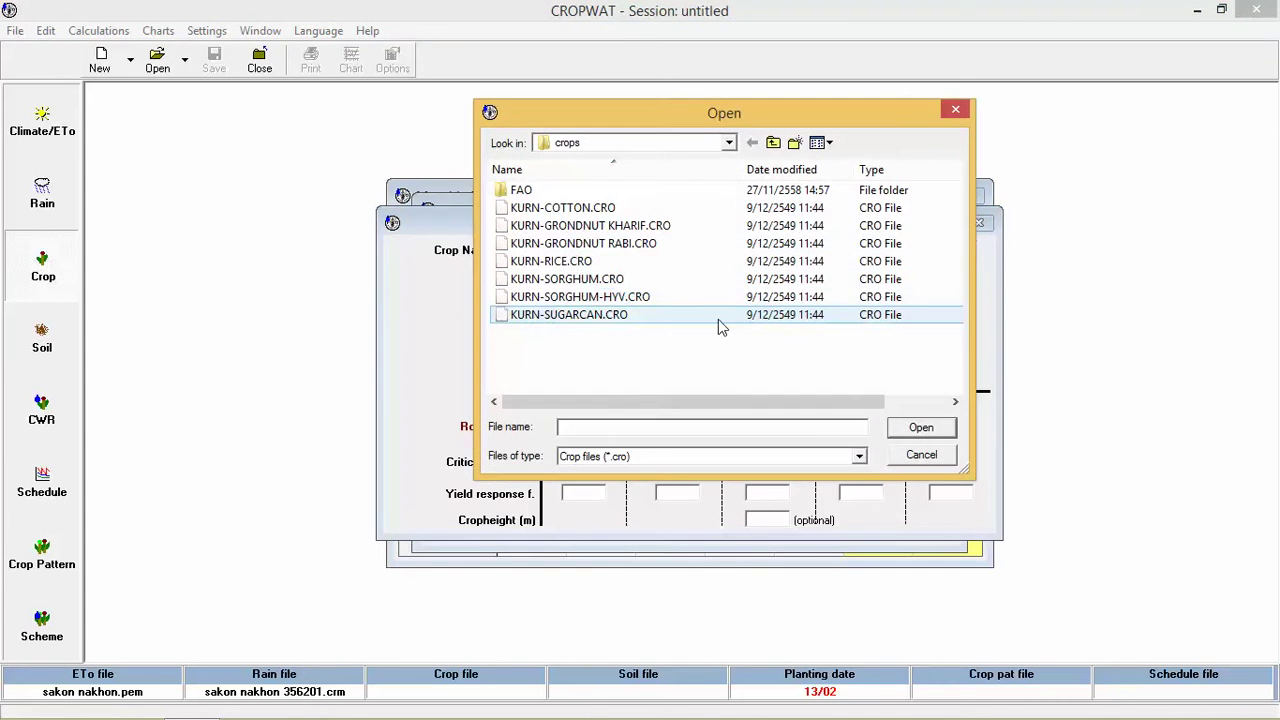
{"action": "double_click", "coordinate": [677, 229]}
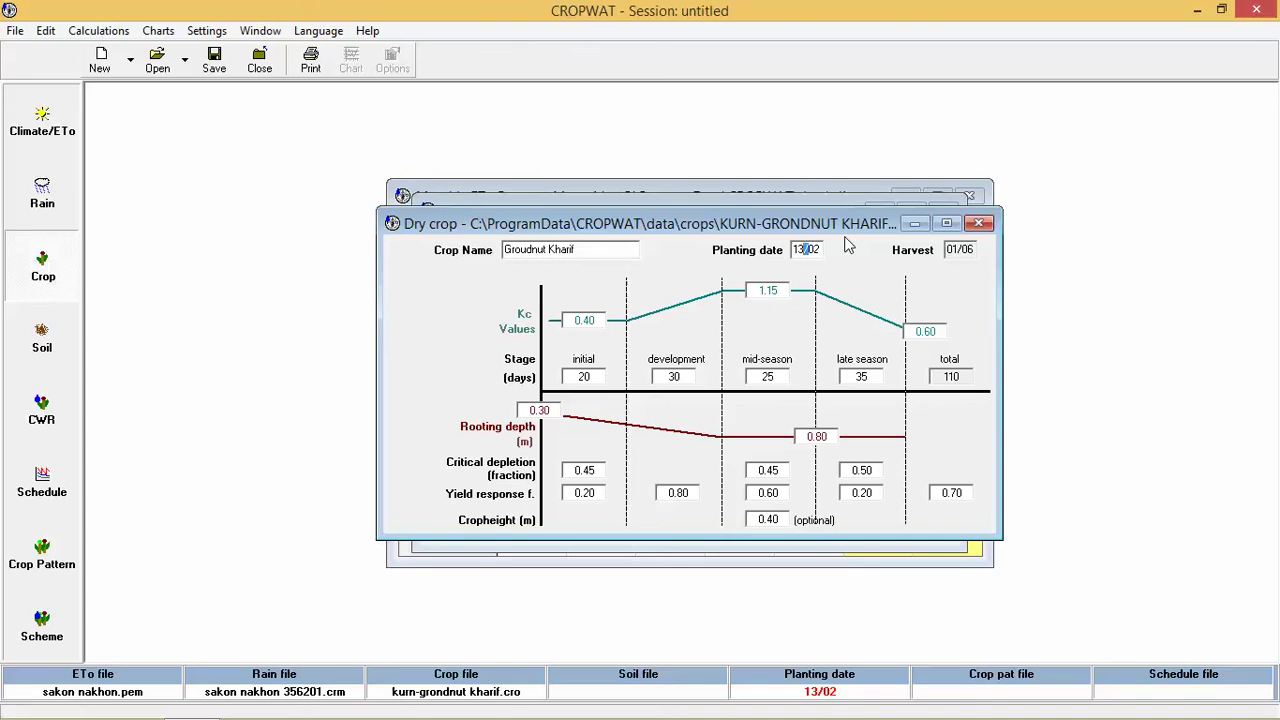
{"action": "left_click", "coordinate": [815, 250]}
{"action": "left_click", "coordinate": [817, 250]}
Load the soil file BLACK CLAY SOIL.SOI into the soil module.
{"action": "left_click", "coordinate": [45, 340]}
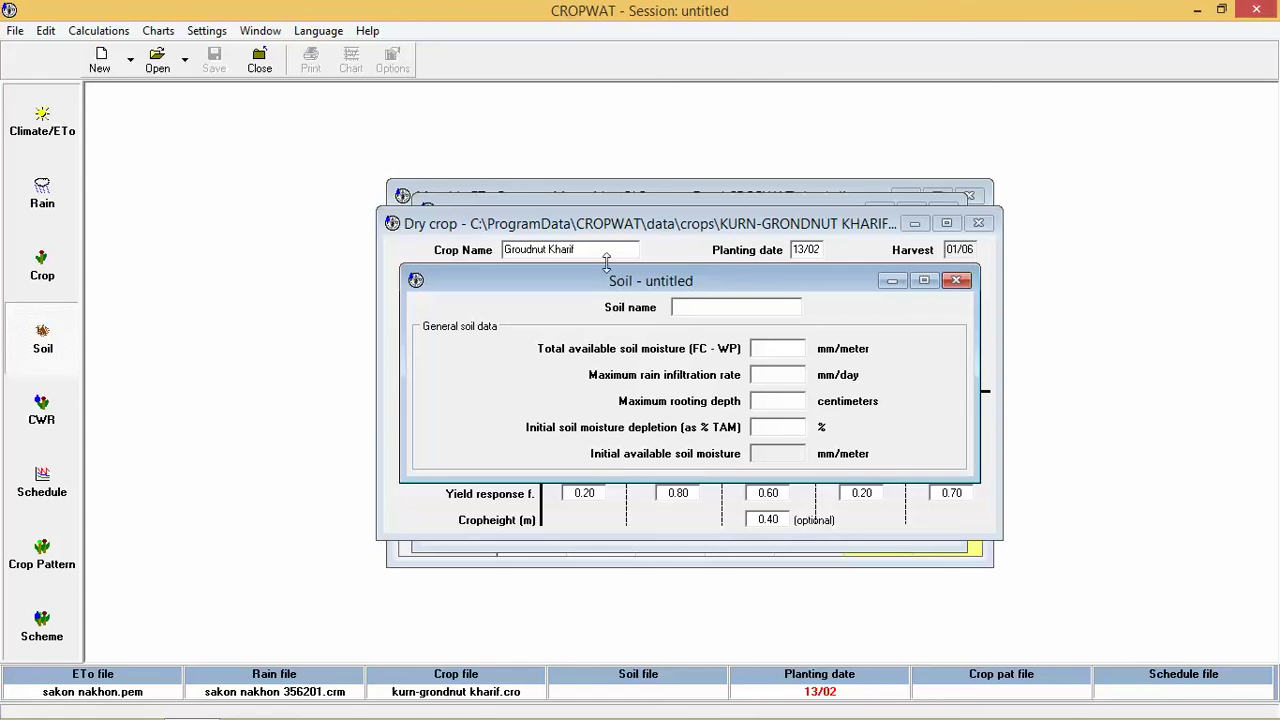
{"action": "left_click", "coordinate": [157, 62]}
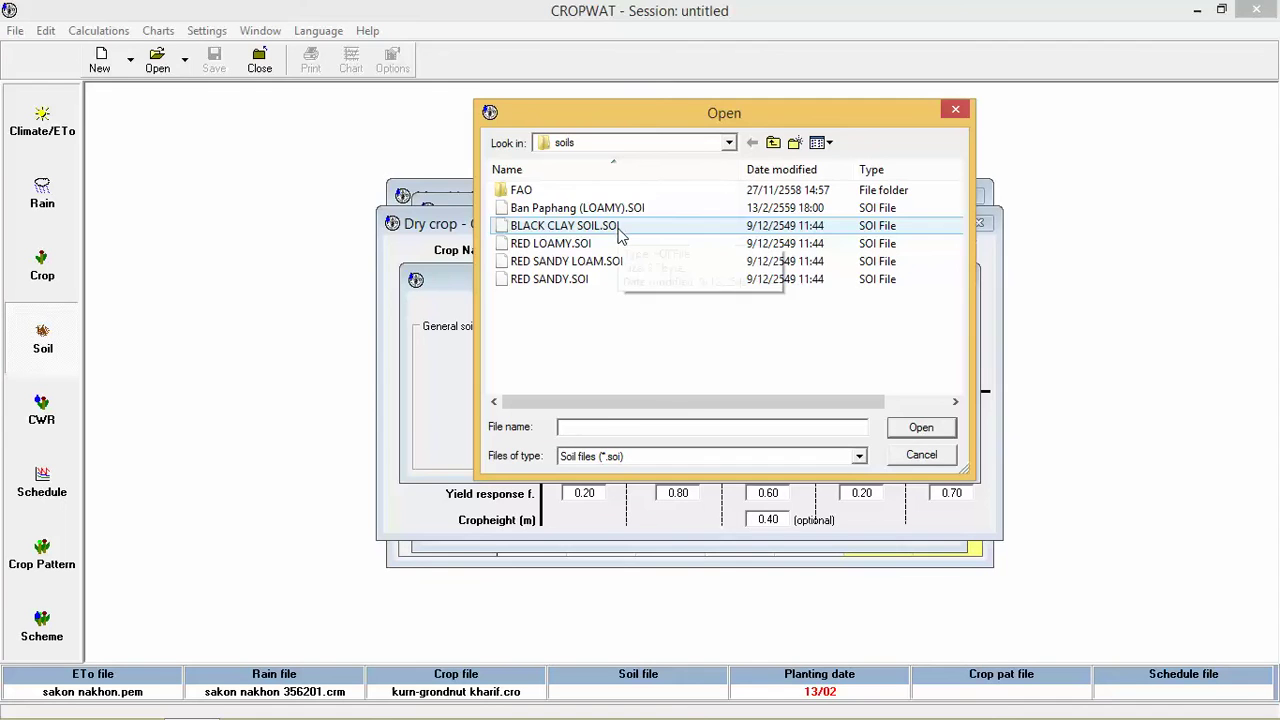
{"action": "double_click", "coordinate": [620, 227]}
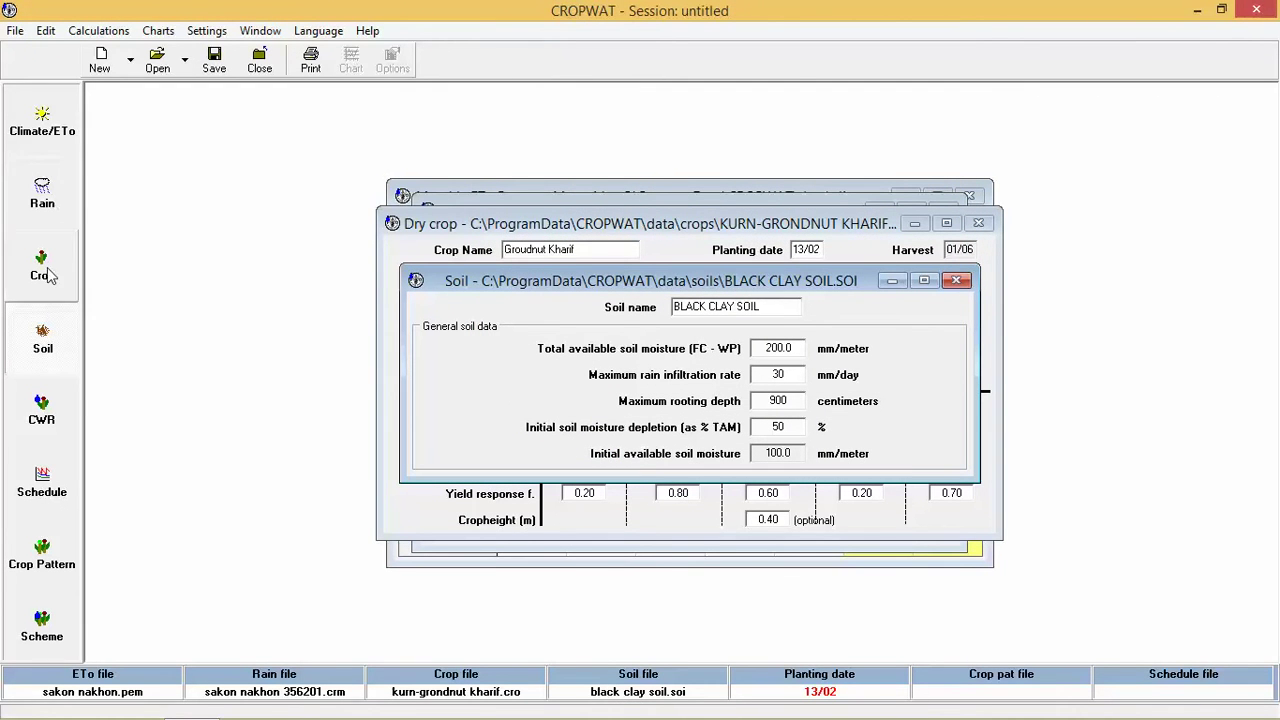
Calculate the groundnut's crop water requirements and chart the irrigation requirements as bars.
{"action": "left_click", "coordinate": [42, 410]}
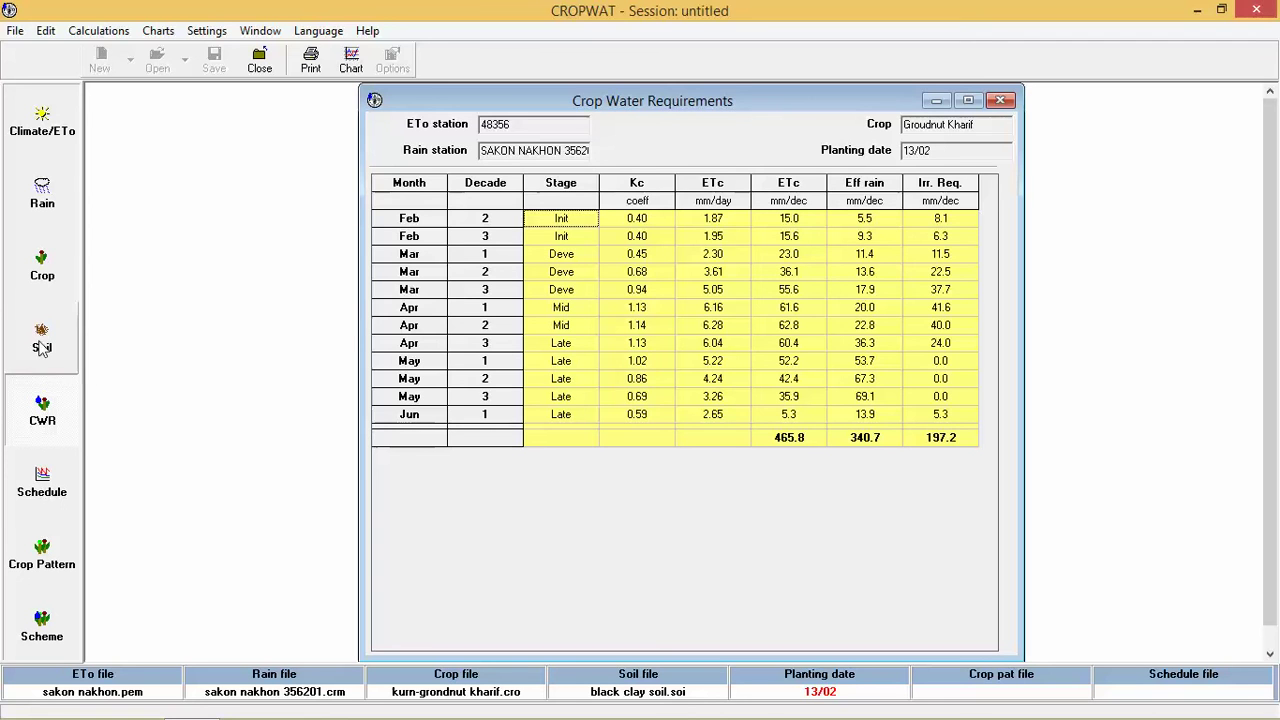
{"action": "left_click", "coordinate": [44, 278]}
{"action": "left_click", "coordinate": [57, 412]}
{"action": "left_click", "coordinate": [351, 60]}
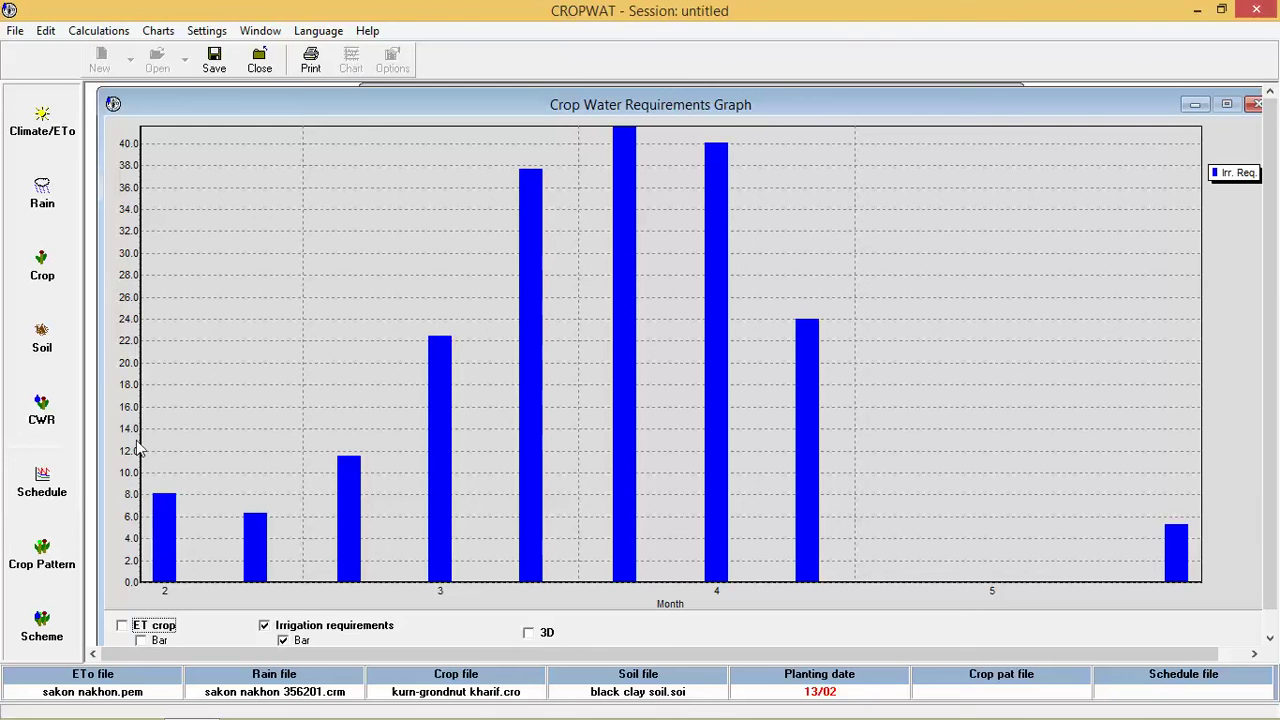
Generate the groundnut's irrigation schedule and display its irrigation scheduling graph.
{"action": "left_click", "coordinate": [65, 487]}
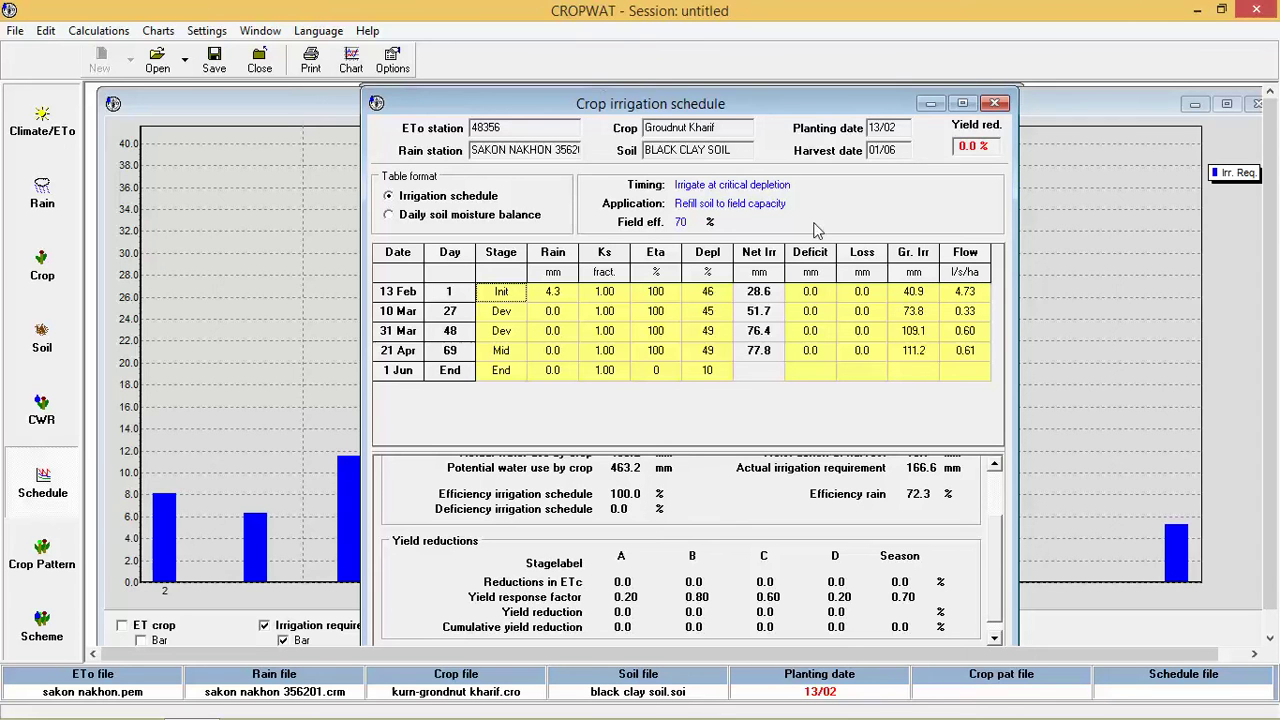
{"action": "left_click", "coordinate": [350, 60]}
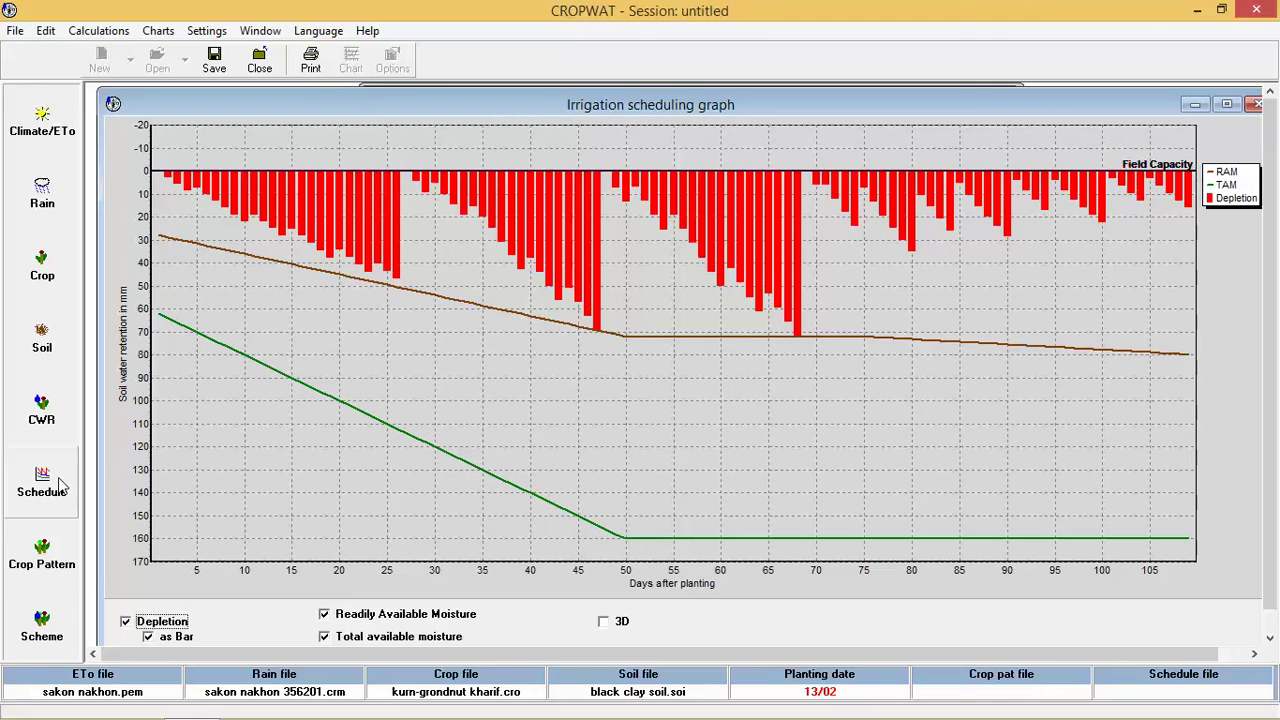
Add KURN-GRONDNUT KHARIF.CRO as crop 1 of a new cropping pattern, with planting date 01/07 and area 30%.
{"action": "left_click", "coordinate": [42, 556]}
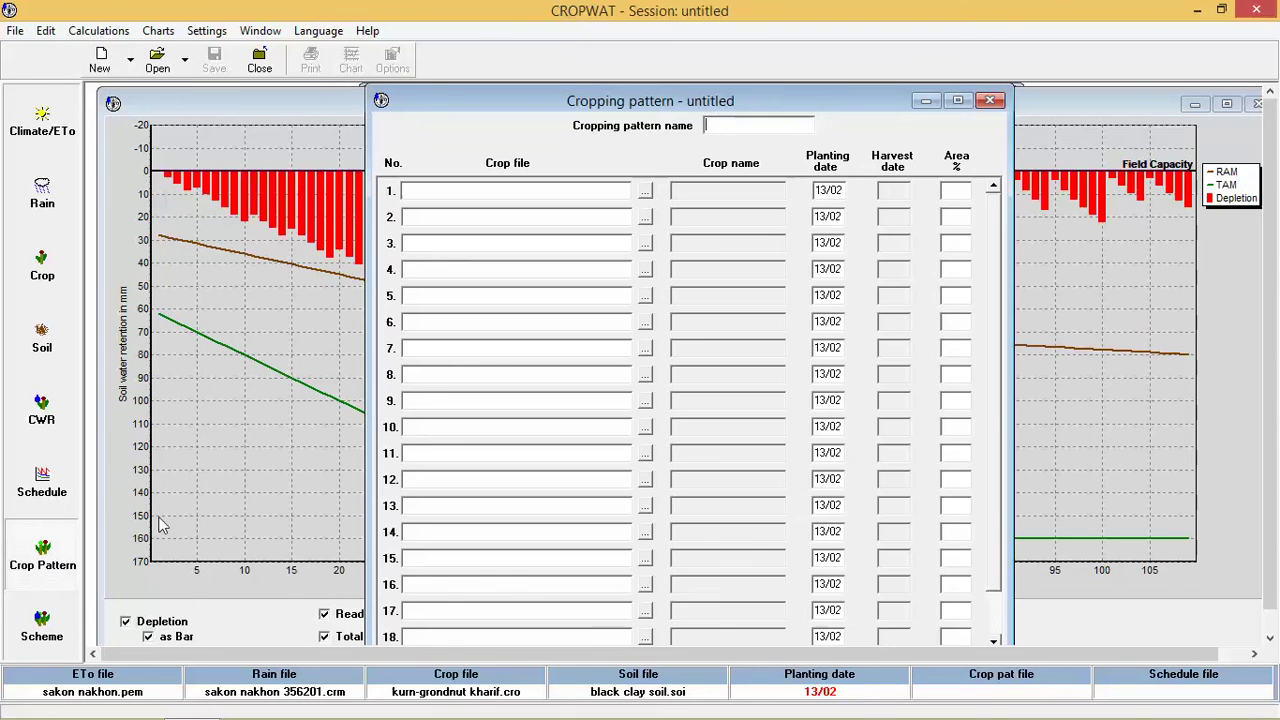
{"action": "left_click", "coordinate": [645, 190]}
{"action": "double_click", "coordinate": [650, 226]}
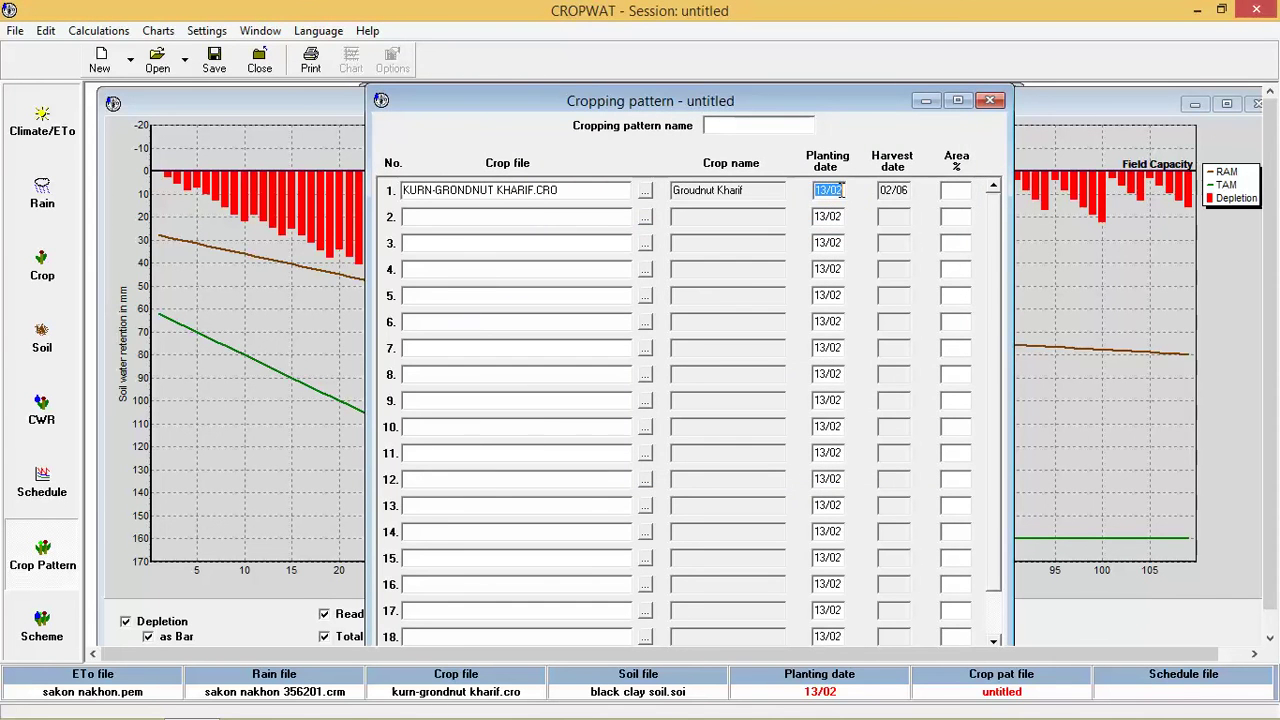
{"action": "mouse_move", "coordinate": [838, 192]}
{"action": "left_mouse_down"}
{"action": "mouse_move", "coordinate": [855, 193]}
{"action": "mouse_move", "coordinate": [820, 192]}
{"action": "left_mouse_up"}
{"action": "key", "text": "shift+Right"}
{"action": "type", "text": "1"}
{"action": "key", "text": "Left"}
{"action": "key", "text": "Left"}
{"action": "key", "text": "Right"}
{"action": "left_click", "coordinate": [960, 189]}
Add KURN-RICE.CRO as crop 2 of the cropping pattern, with planting date 10/06 and area 70%.
{"action": "left_click", "coordinate": [645, 217]}
{"action": "double_click", "coordinate": [551, 261]}
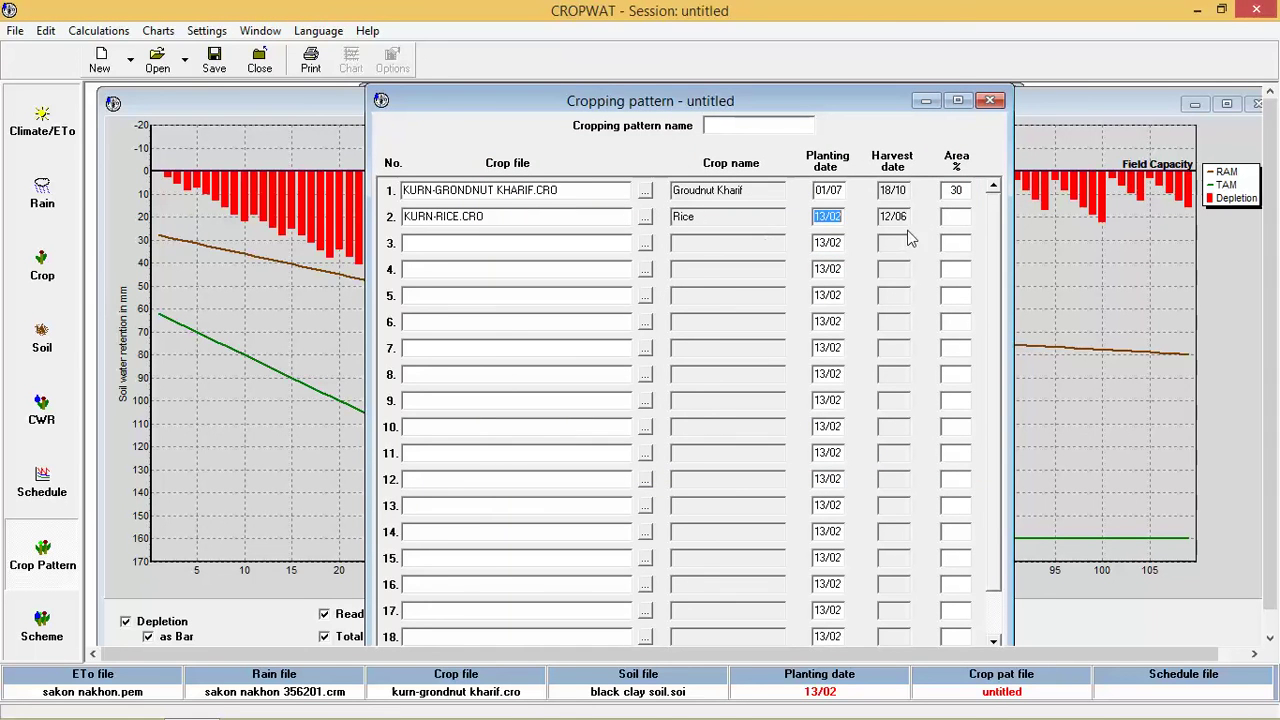
{"action": "left_click", "coordinate": [827, 217]}
{"action": "key", "text": "shift+Right"}
{"action": "key", "text": "Right"}
{"action": "key", "text": "BackSpace"}
{"action": "type", "text": "02"}
{"action": "key", "text": "BackSpace"}
{"action": "key", "text": "BackSpace"}
{"action": "type", "text": "6"}
{"action": "key", "text": "Tab"}
{"action": "type", "text": "70"}
{"action": "key", "text": "Return"}
Name the cropping pattern TEST and calculate its scheme water supply.
{"action": "left_click", "coordinate": [737, 129]}
{"action": "type", "text": "T"}
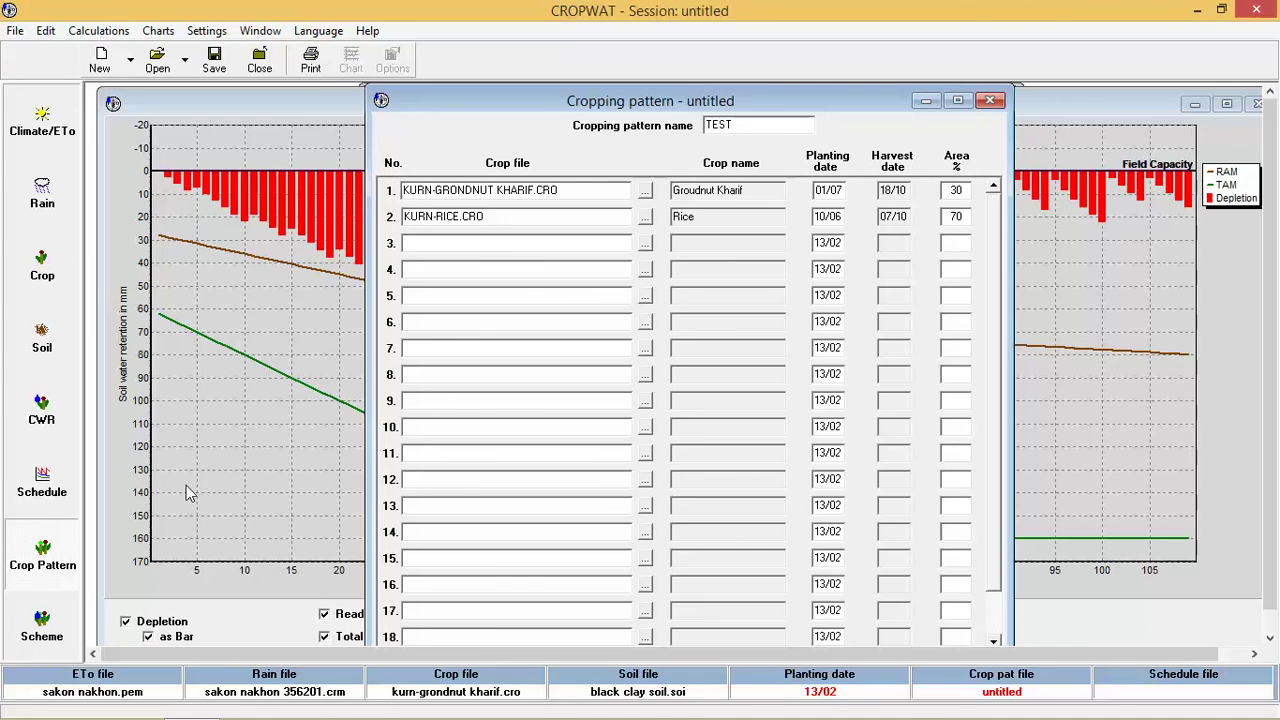
{"action": "left_click", "coordinate": [45, 634]}
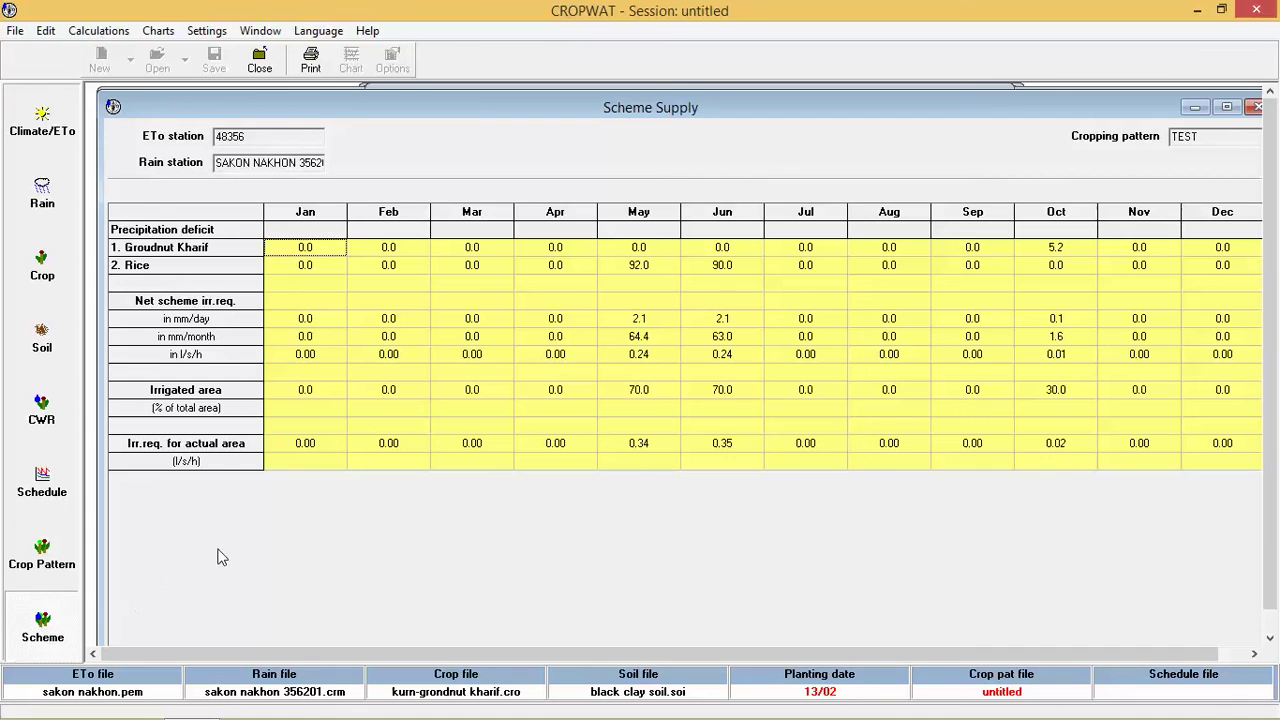